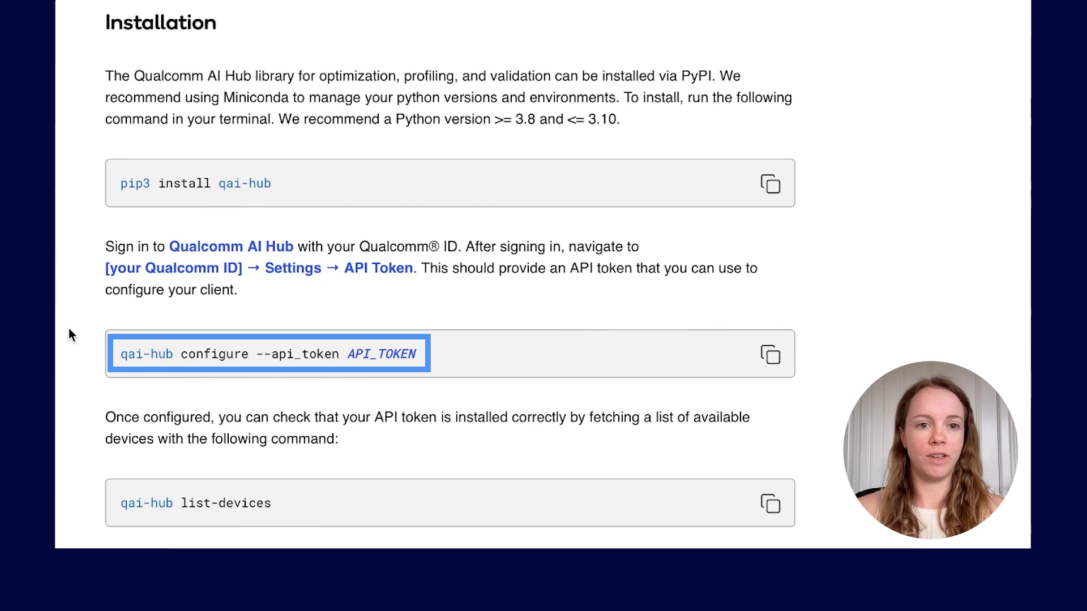
scroll(69, 328, down, 3)
scroll(69, 254, down, 3)
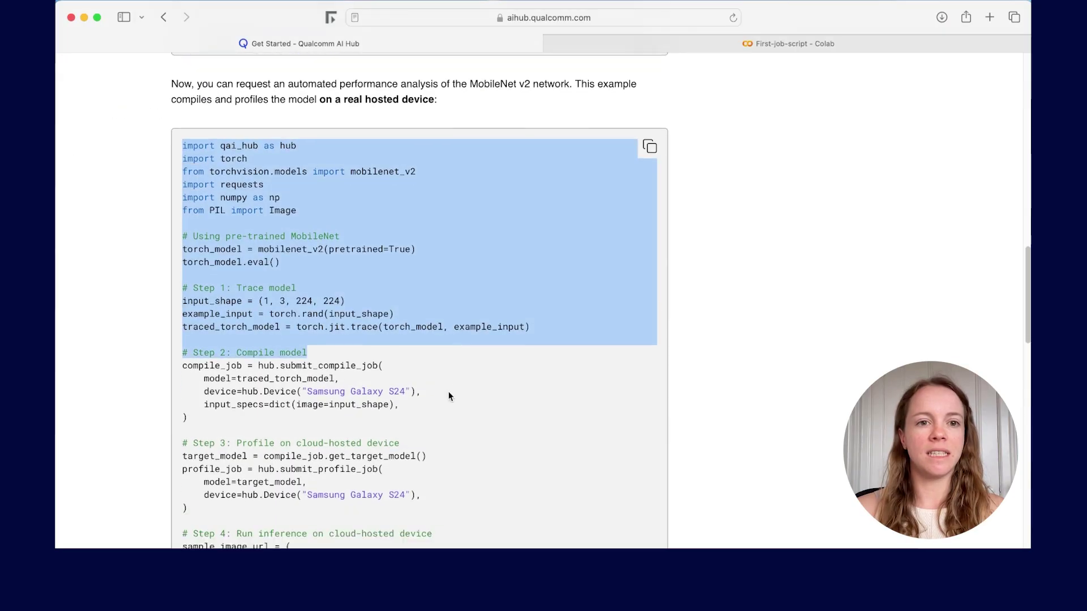
- Select and copy the MobileNet v2 example code from the imports through the Step 3 profiling job
drag(298, 490, 295, 495)
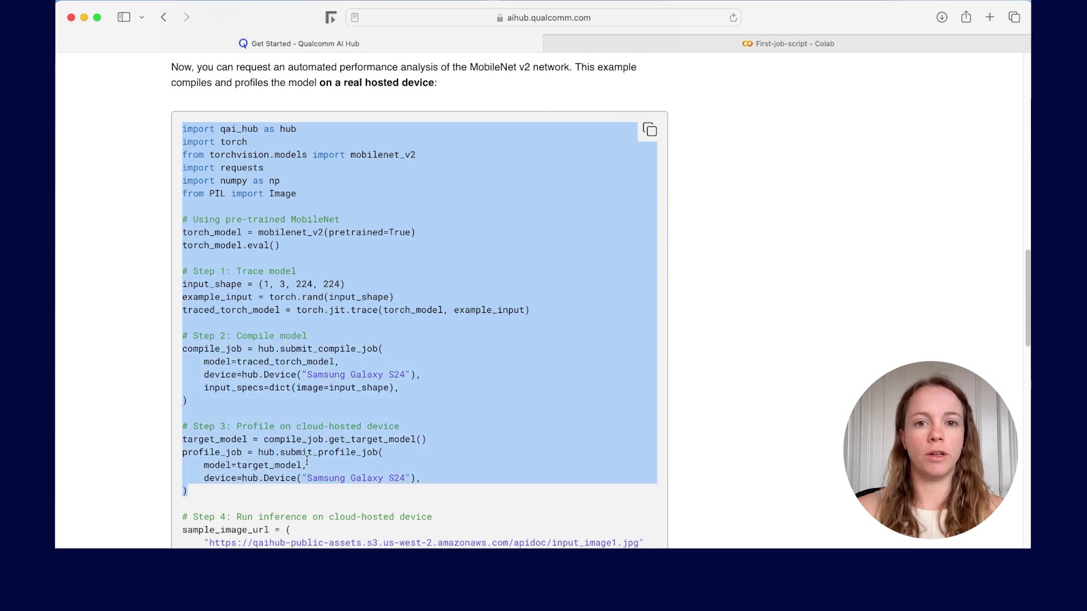
click(651, 131)
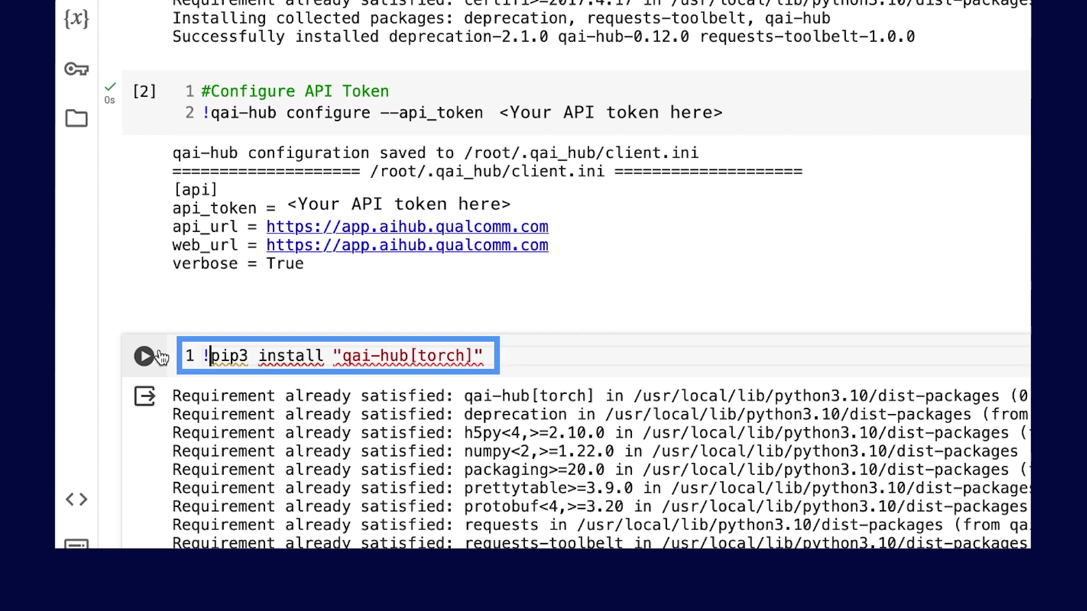
- Run the !pip3 install "qai-hub[torch]" cell
click(146, 356)
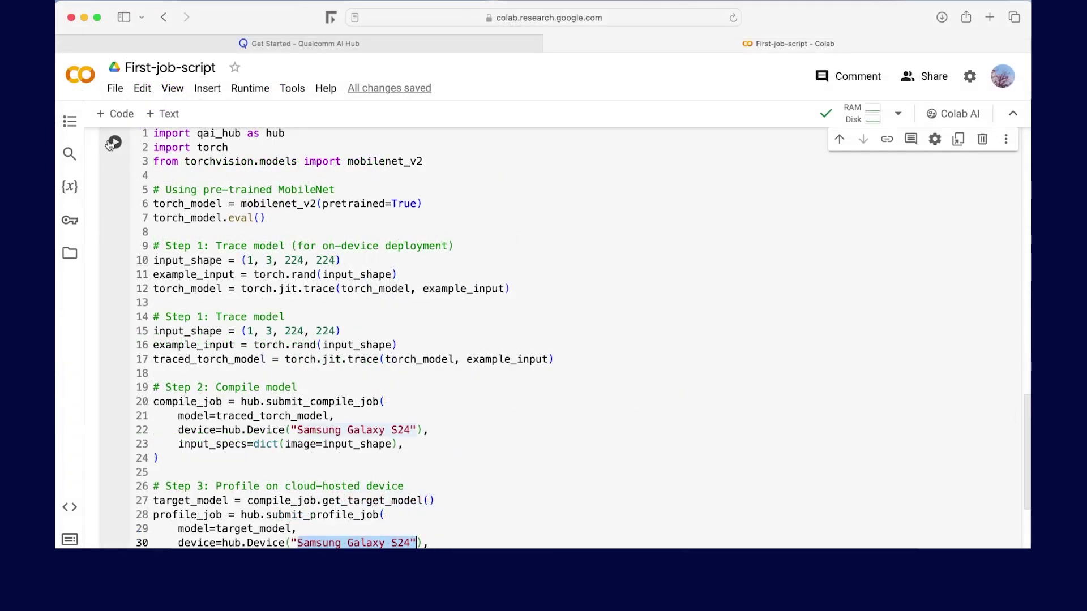
- Run the pasted MobileNet v2 cell to compile and profile on Samsung Galaxy S24
click(114, 142)
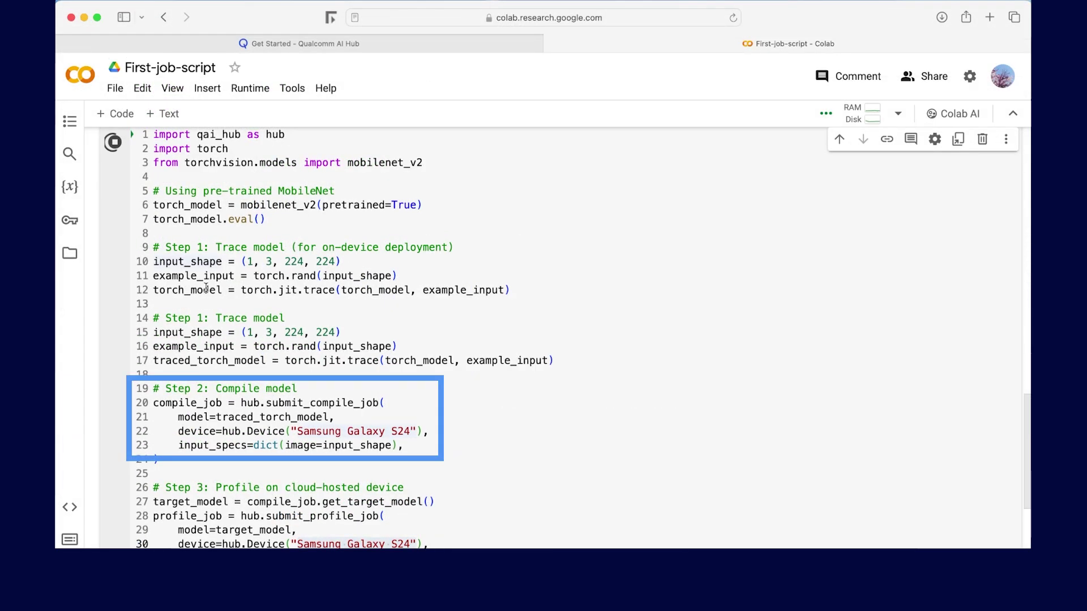